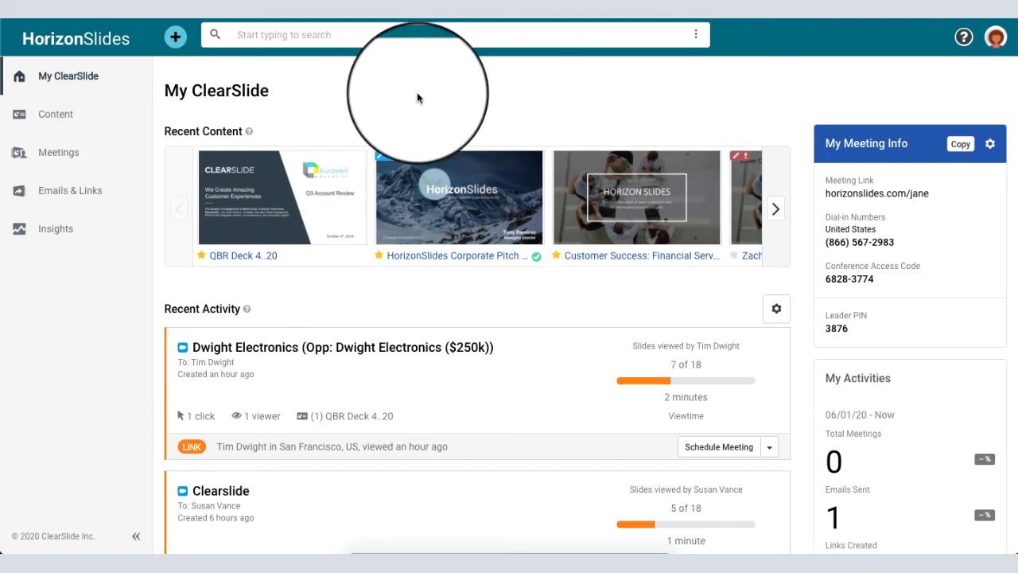
# Start a new link and choose HorizonSlides Corporate Pitch 2020 as its asset.
pyautogui.moveTo(292, 194)
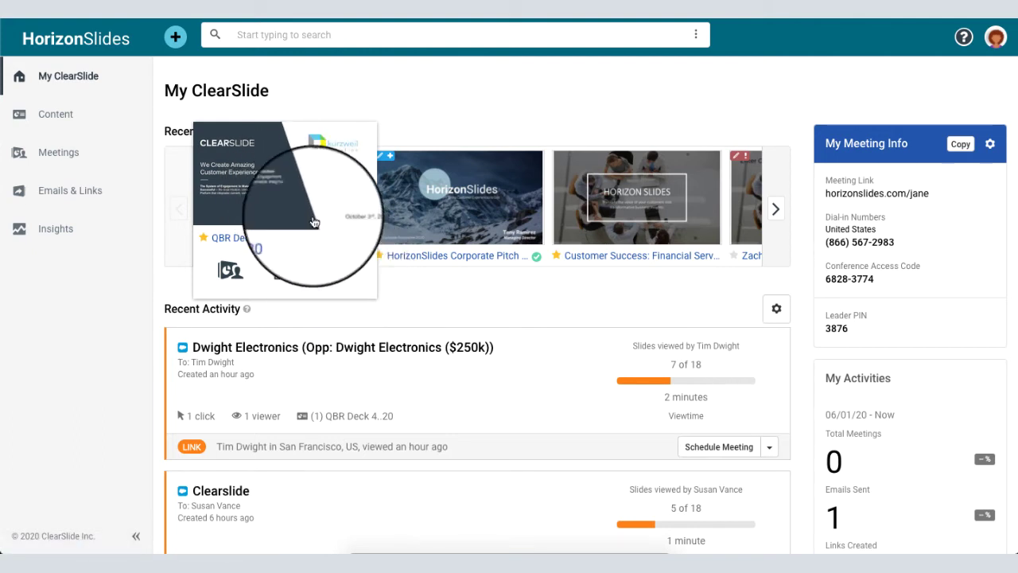
pyautogui.click(180, 40)
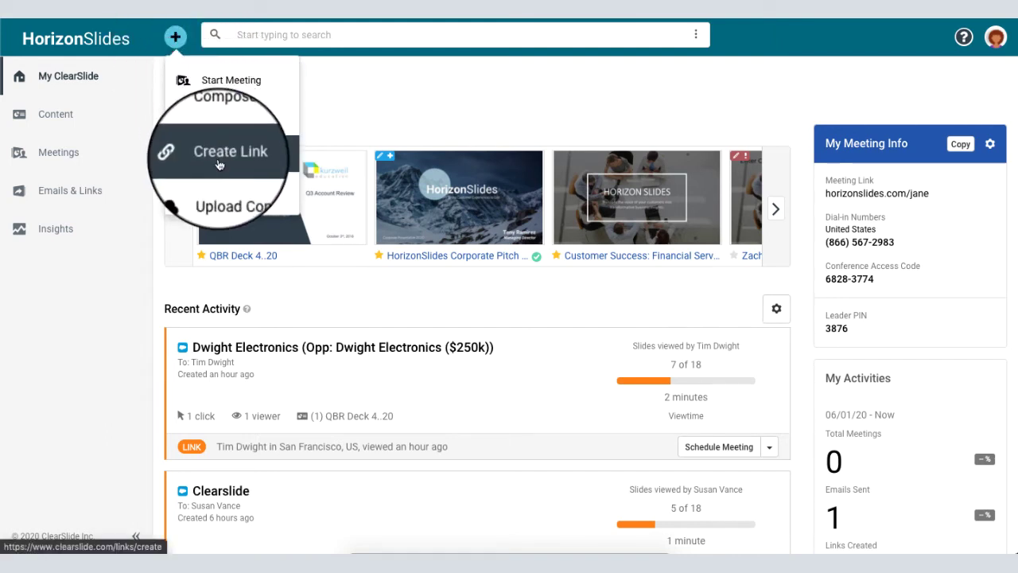
pyautogui.click(120, 198)
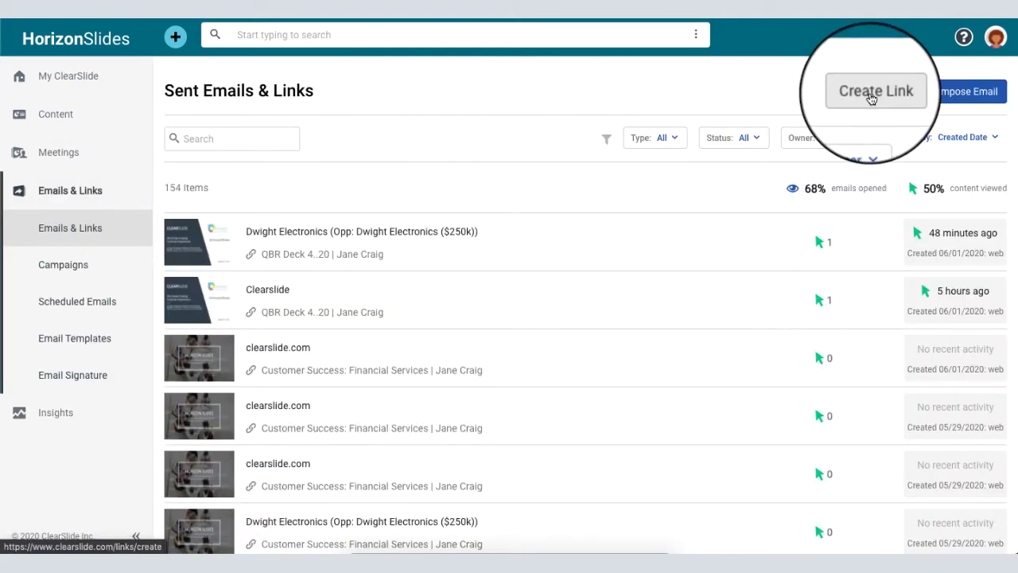
pyautogui.click(871, 94)
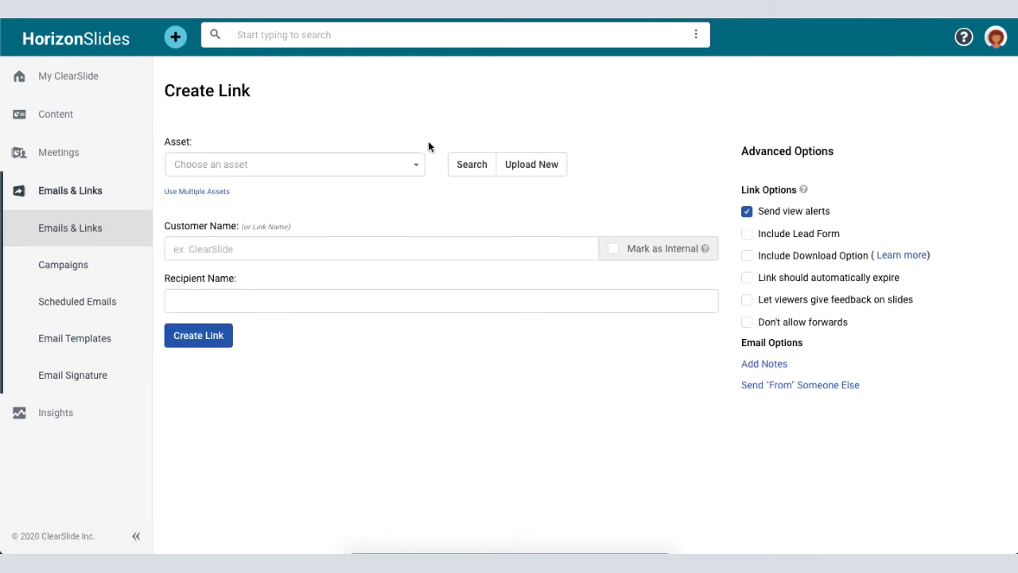
pyautogui.click(415, 166)
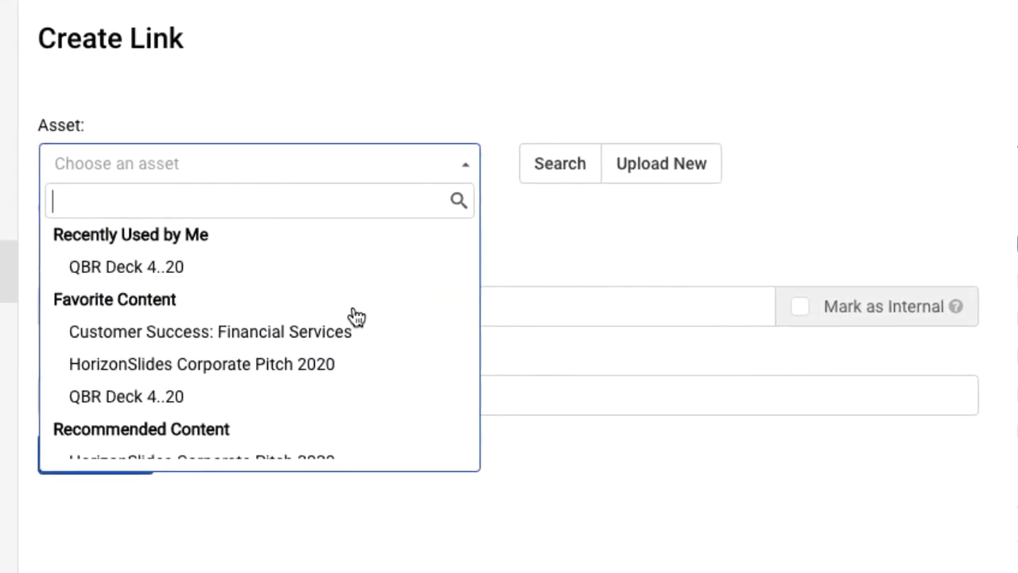
pyautogui.click(311, 365)
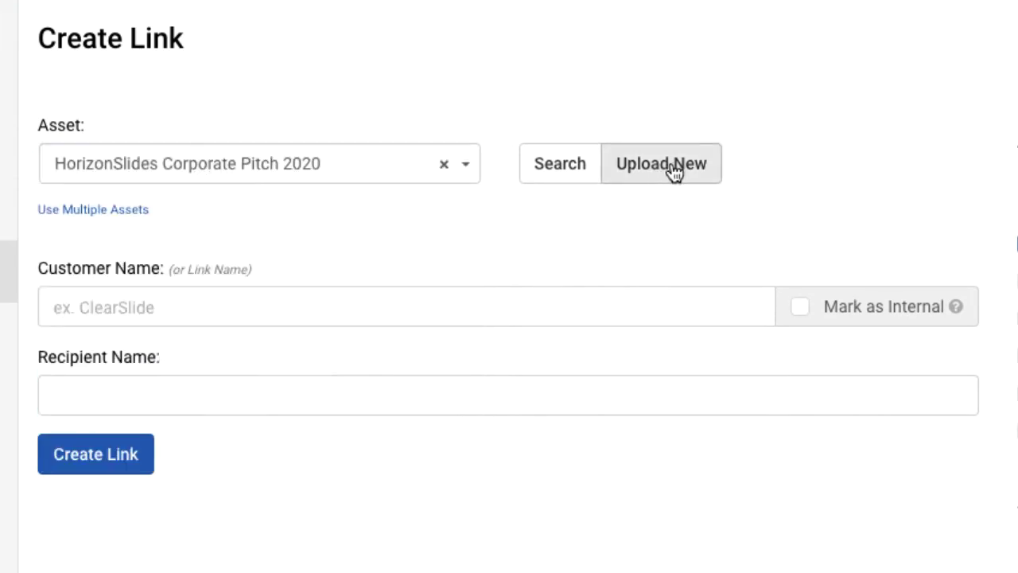
# Set the link's customer to Dwight Electronics (Opp: Dwight Electronics ($250k)) and choose the company's suggested contact as the recipient.
pyautogui.click(631, 312)
pyautogui.write('dwig')
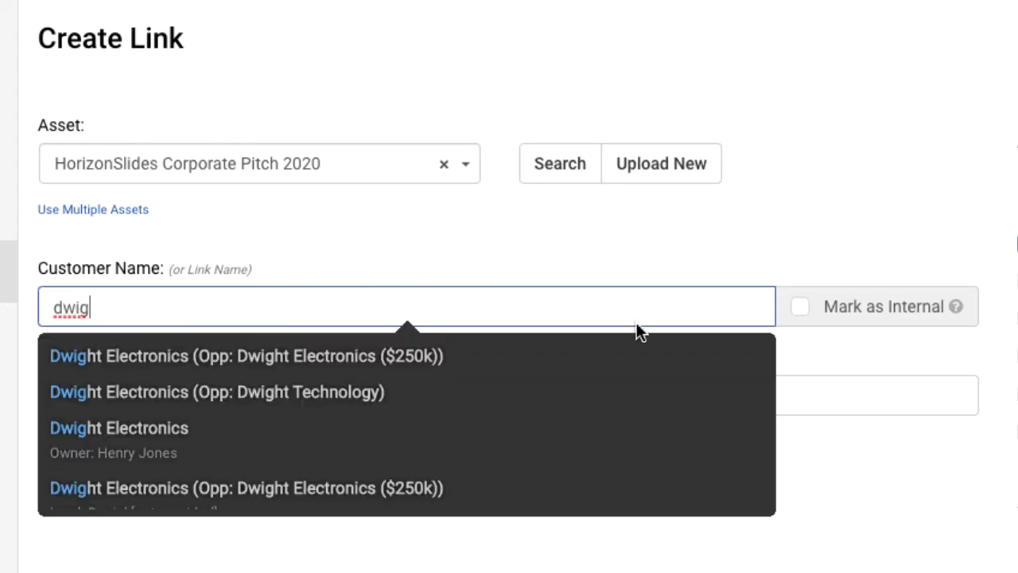
pyautogui.click(608, 357)
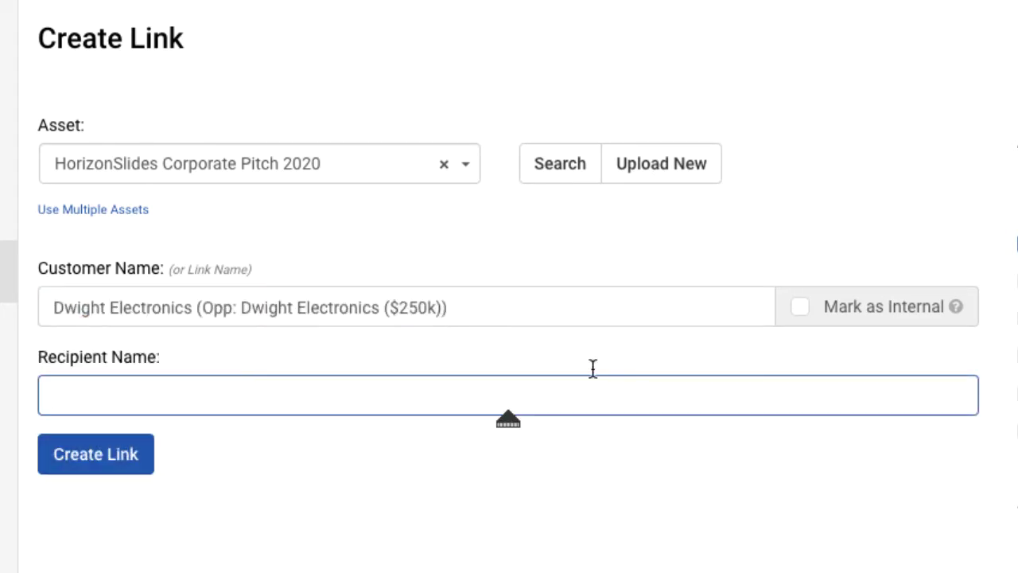
pyautogui.click(586, 395)
pyautogui.write('tim')
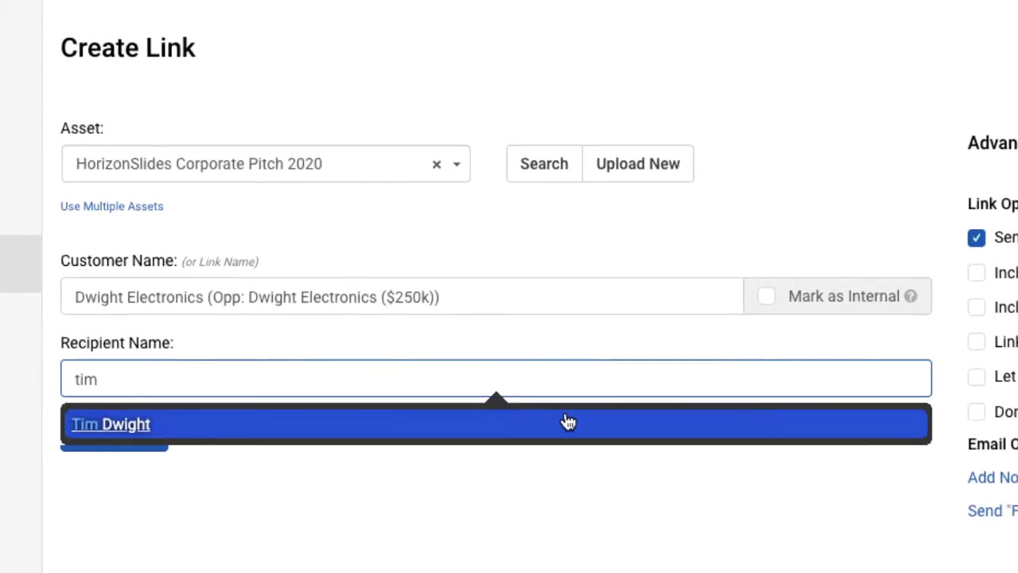
pyautogui.click(567, 421)
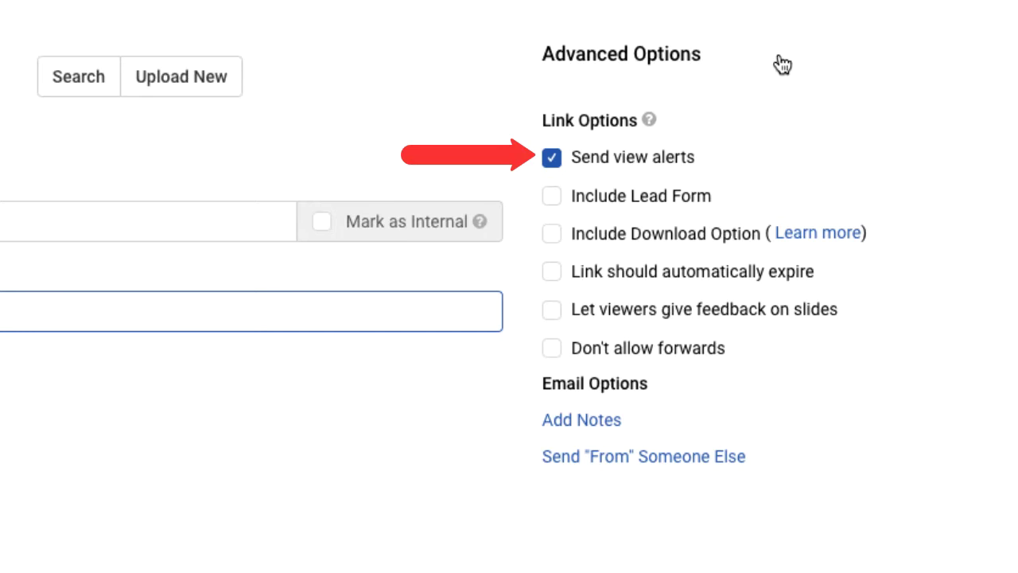
# Try including a lead form on the link and preview the Default Email Form.
pyautogui.click(781, 64)
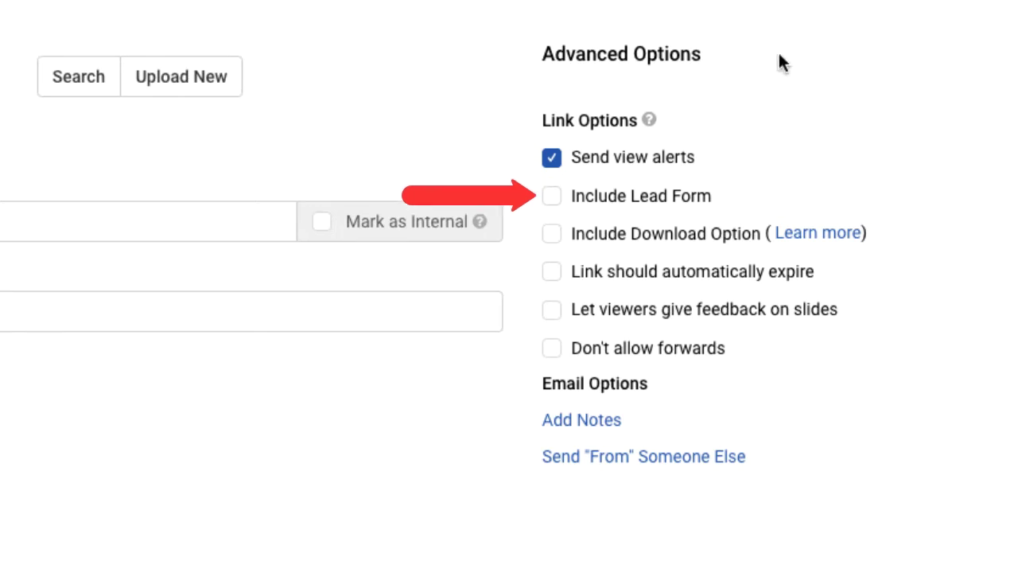
pyautogui.click(553, 199)
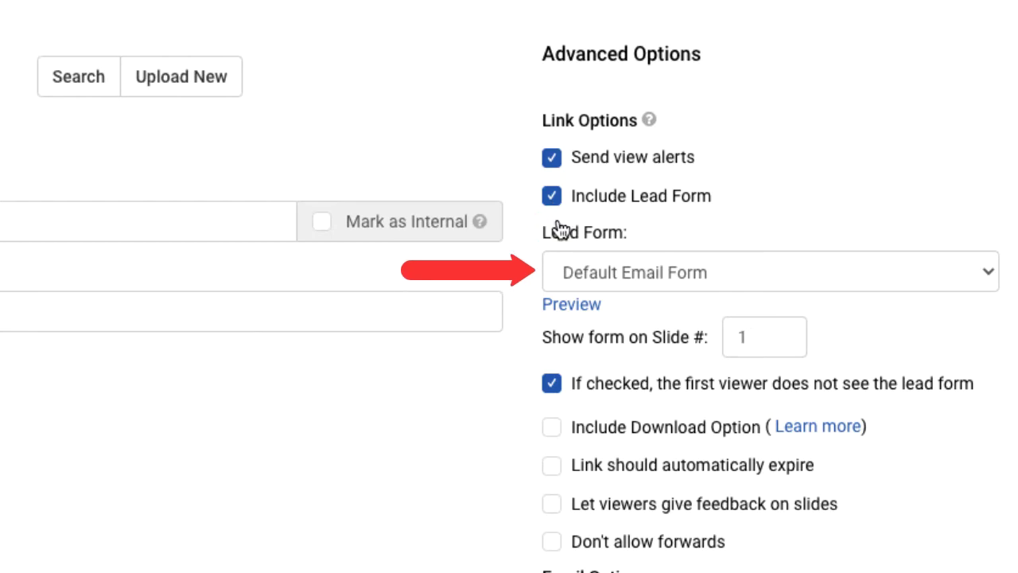
pyautogui.click(569, 306)
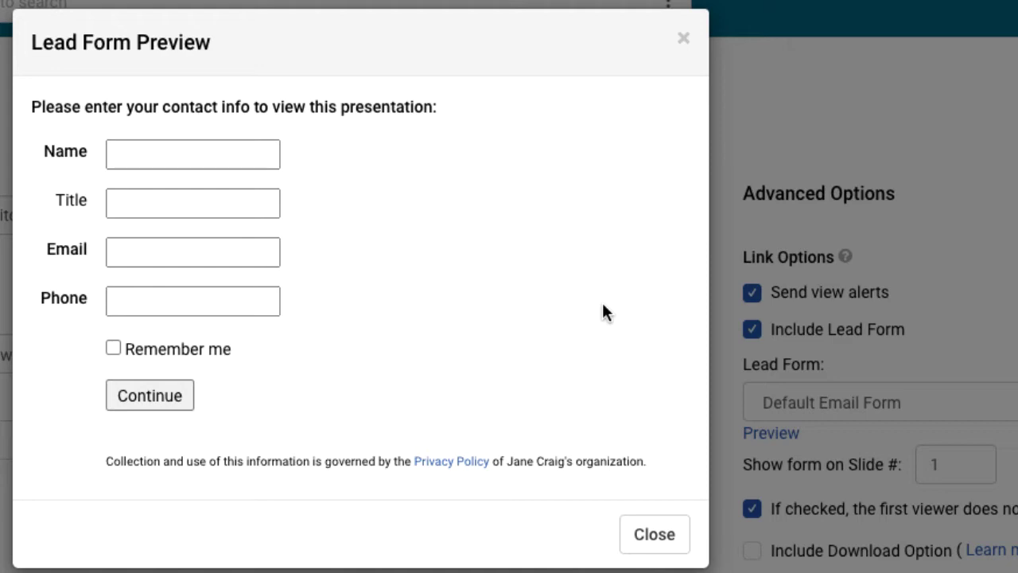
pyautogui.click(652, 533)
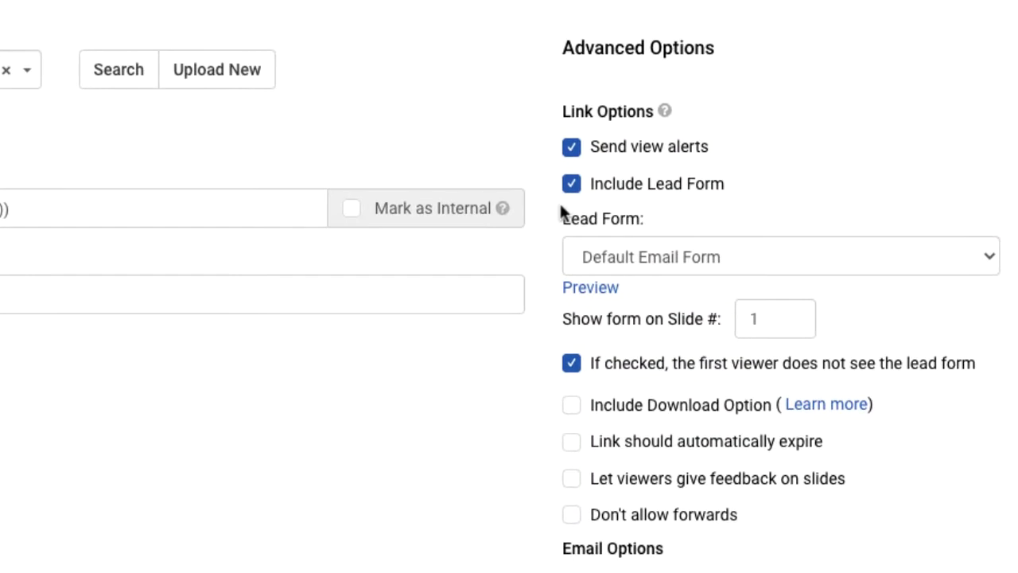
pyautogui.click(572, 190)
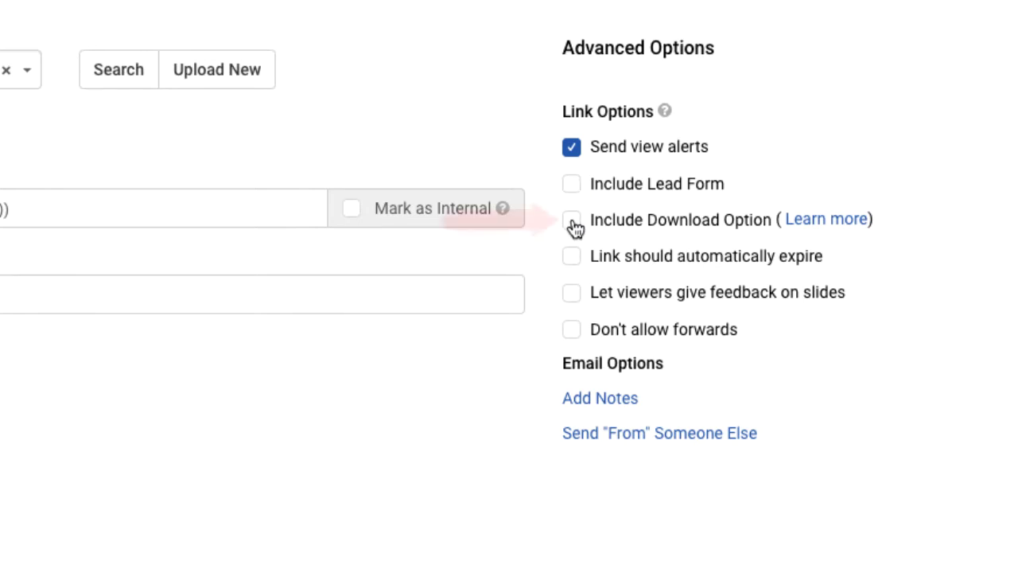
# Try the link's download option with both the editable Source Files and the read-only PDF export.
pyautogui.click(572, 223)
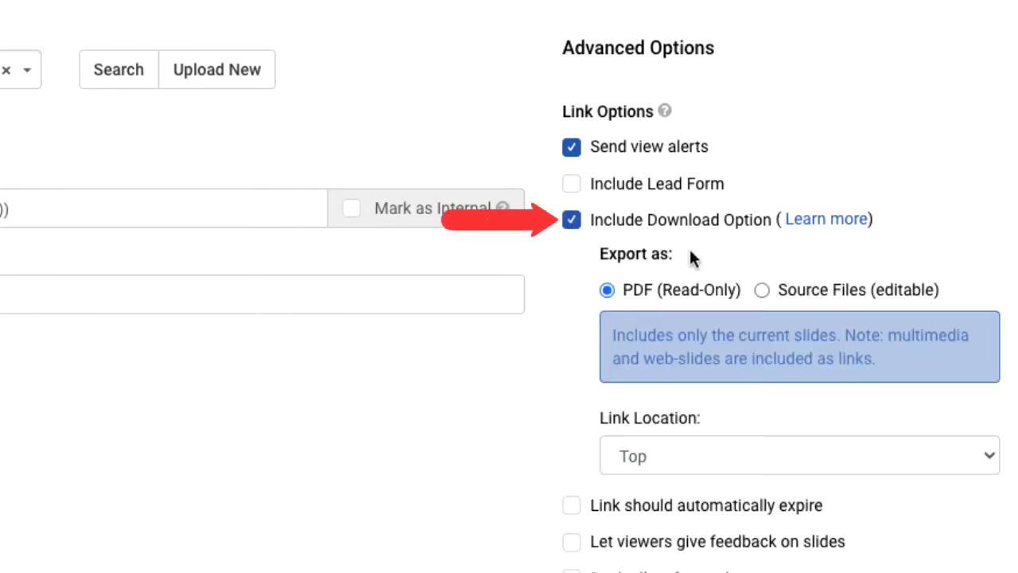
pyautogui.click(761, 289)
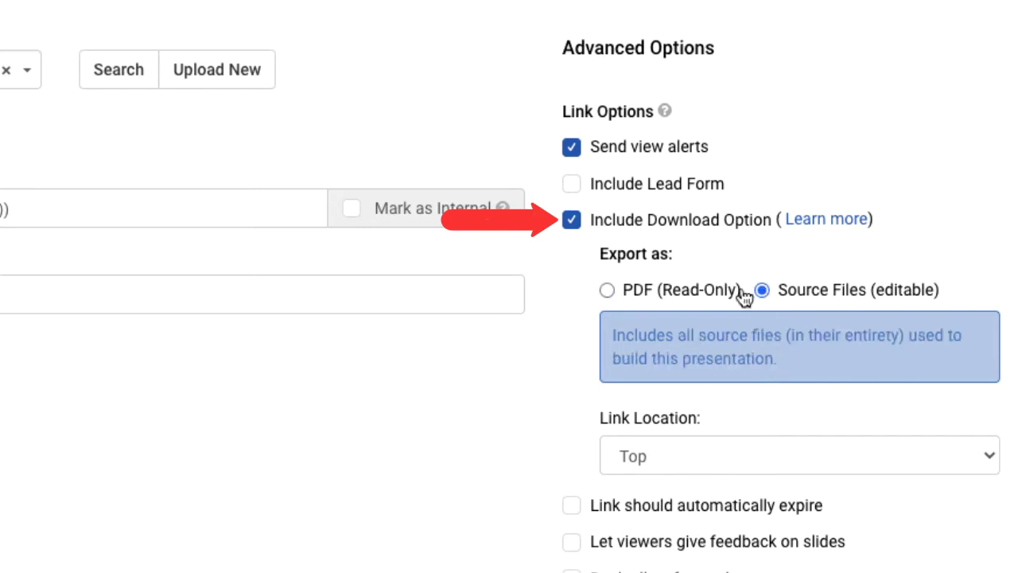
pyautogui.click(606, 288)
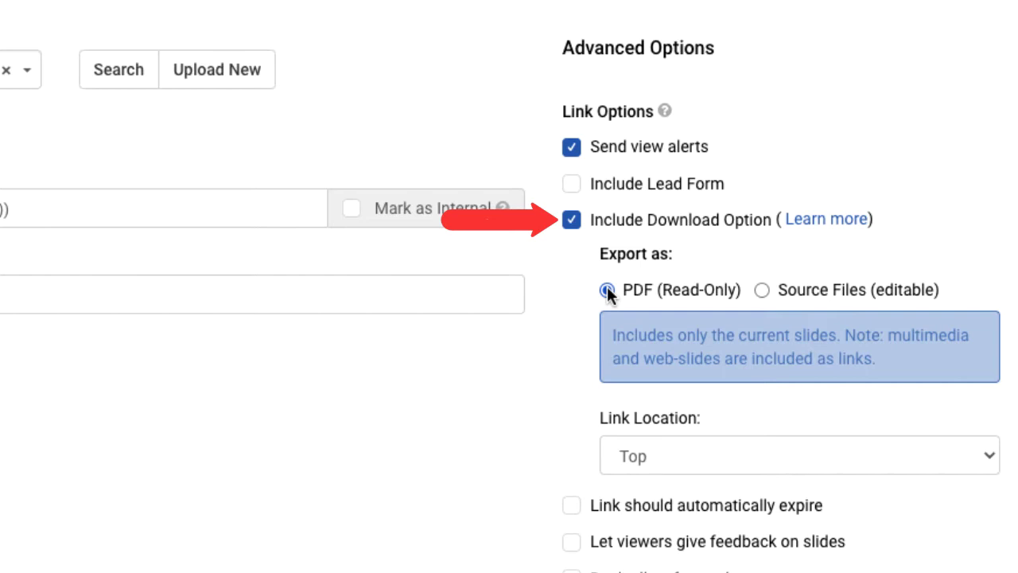
pyautogui.click(571, 220)
# Try making the link expire automatically after 7 days.
pyautogui.click(572, 257)
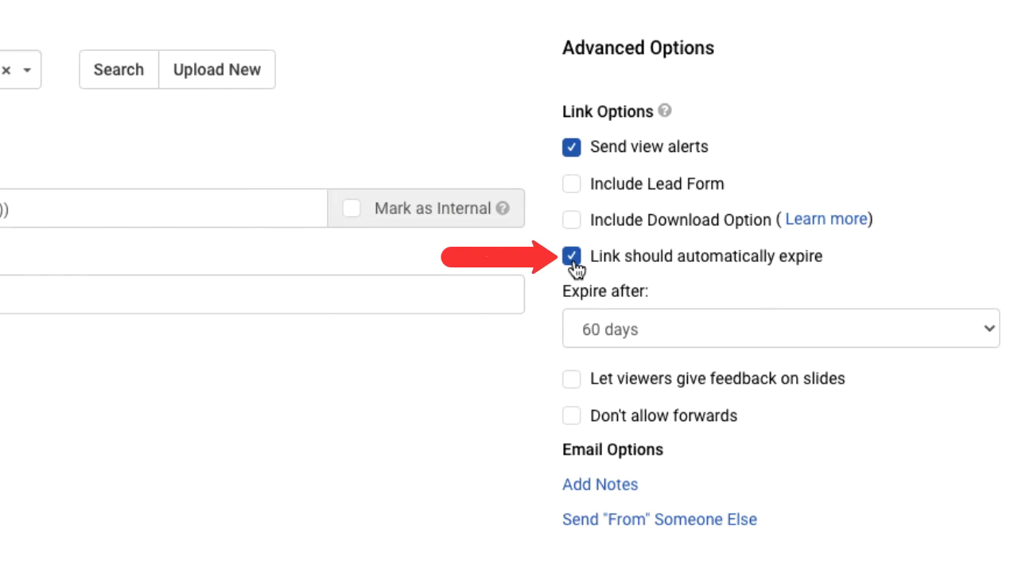
pyautogui.click(627, 330)
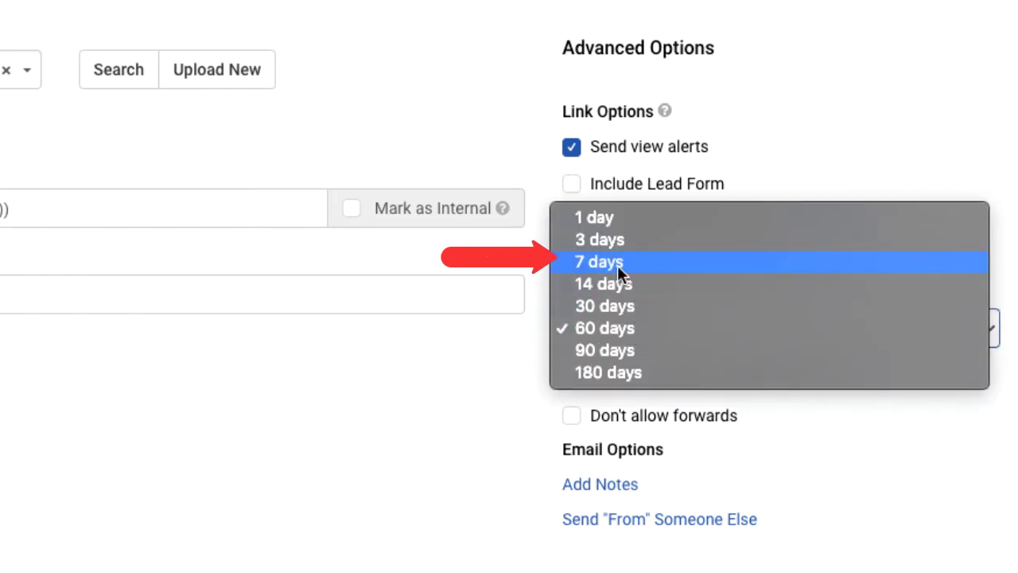
pyautogui.click(617, 265)
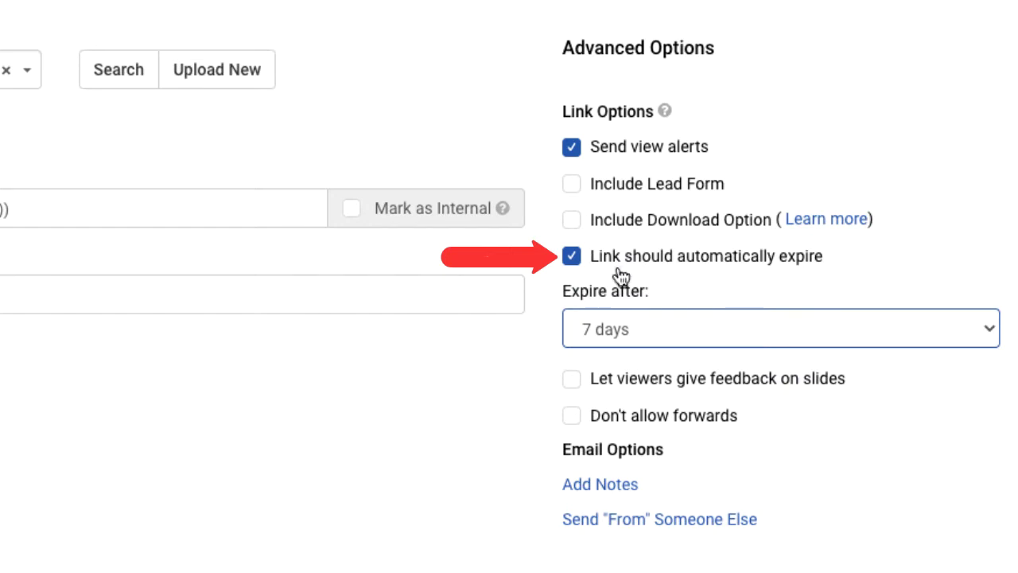
pyautogui.click(618, 268)
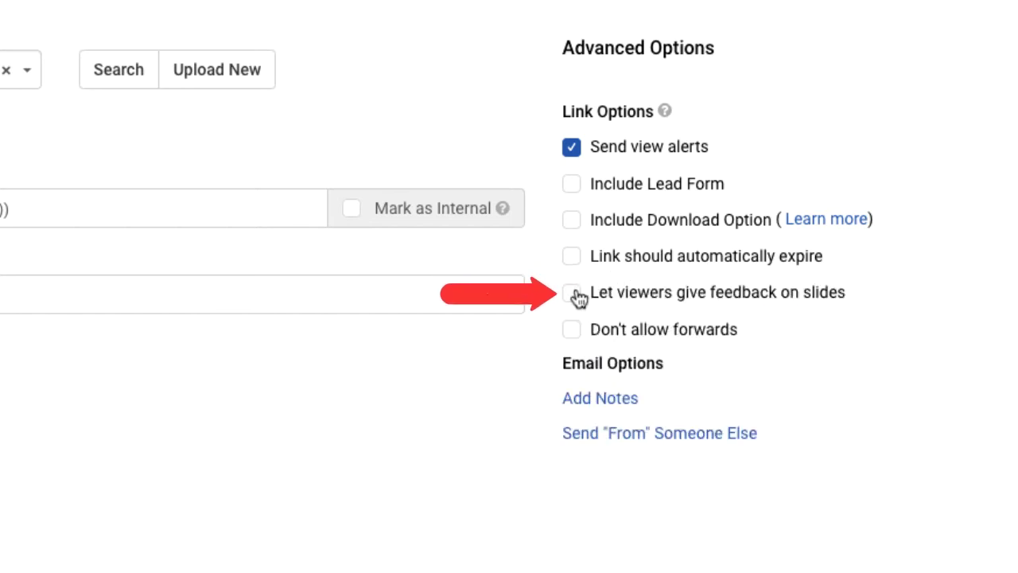
# Try the link options for letting viewers give feedback on slides and for disallowing forwards.
pyautogui.click(574, 296)
pyautogui.click(574, 298)
pyautogui.click(573, 332)
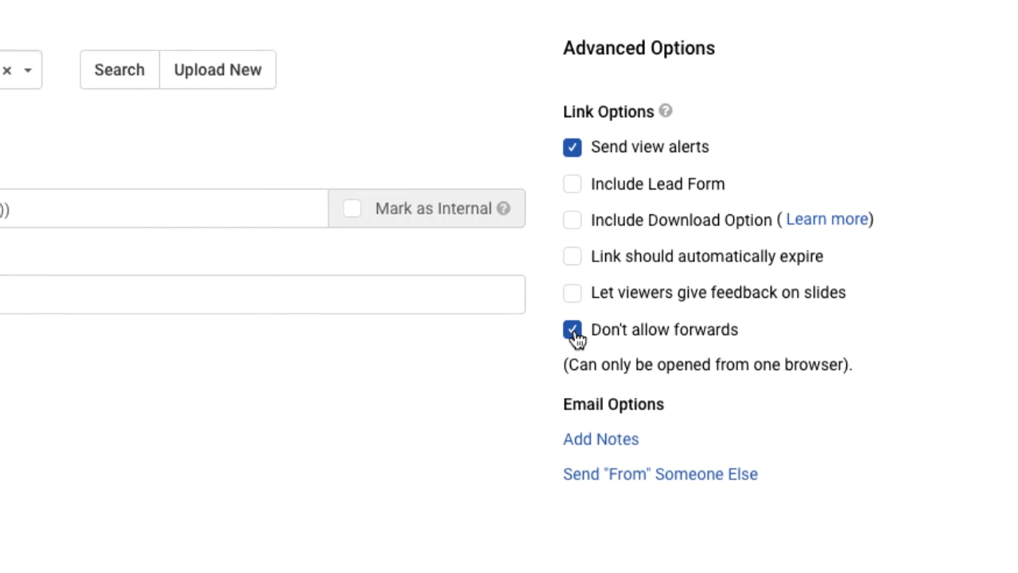
pyautogui.click(572, 331)
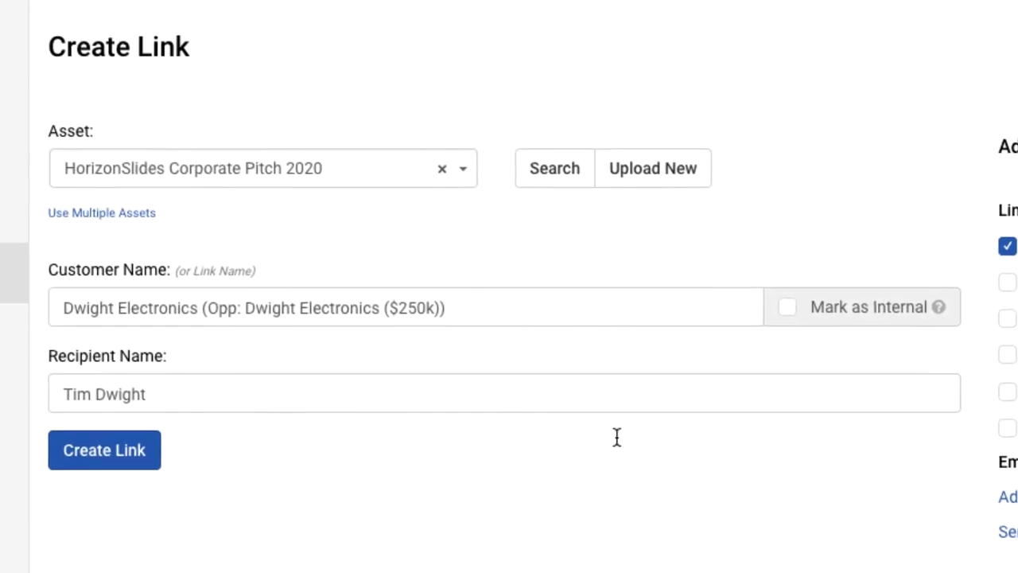
# Create and copy the link, and paste it into the Outlook follow-up email after "Here is the information we discussed:".
pyautogui.click(36, 435)
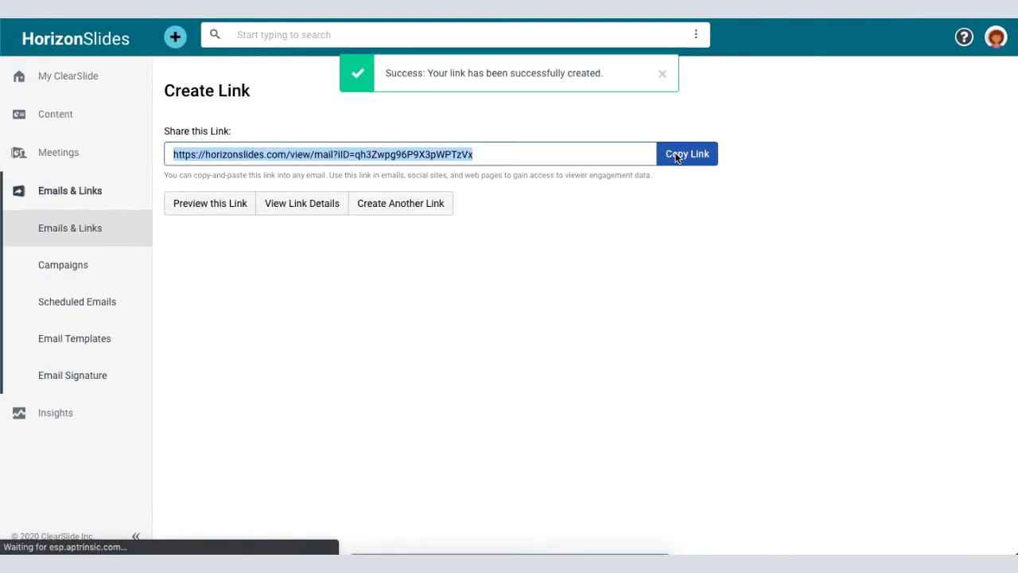
pyautogui.click(676, 157)
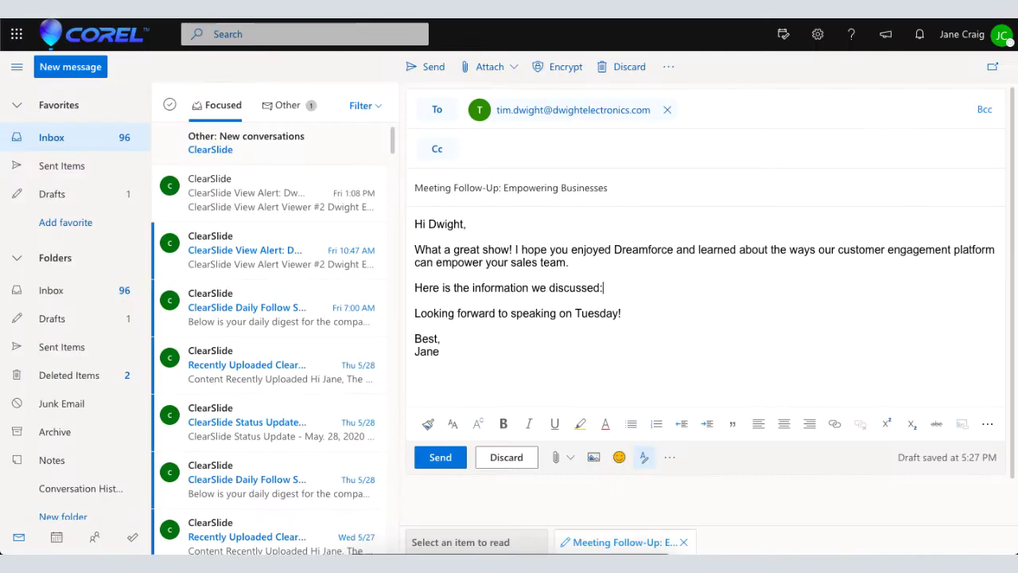
pyautogui.hotkey('ctrl', 'v')
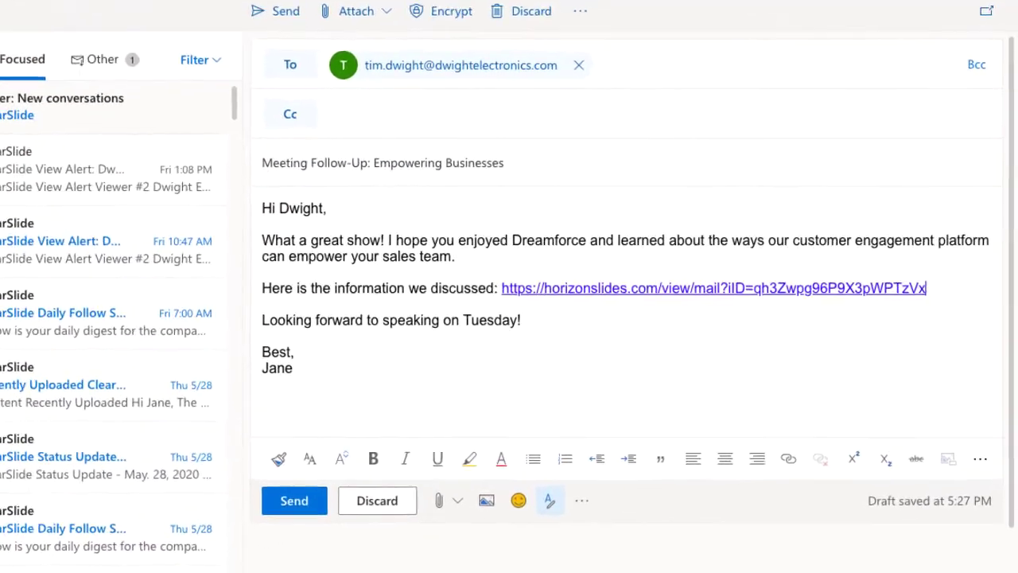
# Remove the pasted URL from the email body and end the sentence "Here is the information we discussed" with a period.
pyautogui.moveTo(936, 288); pyautogui.dragTo(572, 284)
pyautogui.moveTo(465, 285); pyautogui.dragTo(204, 287)
pyautogui.press('BackSpace')
pyautogui.press('BackSpace')
pyautogui.write('.')
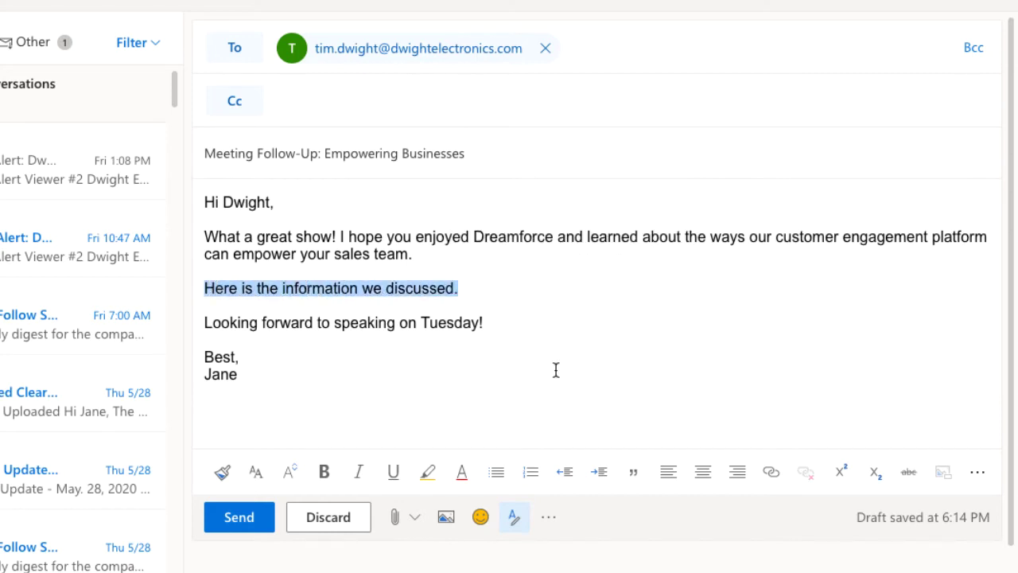
# Turn the selected sentence "Here is the information we discussed." into a hyperlink to the copied ClearSlide link.
pyautogui.click(771, 471)
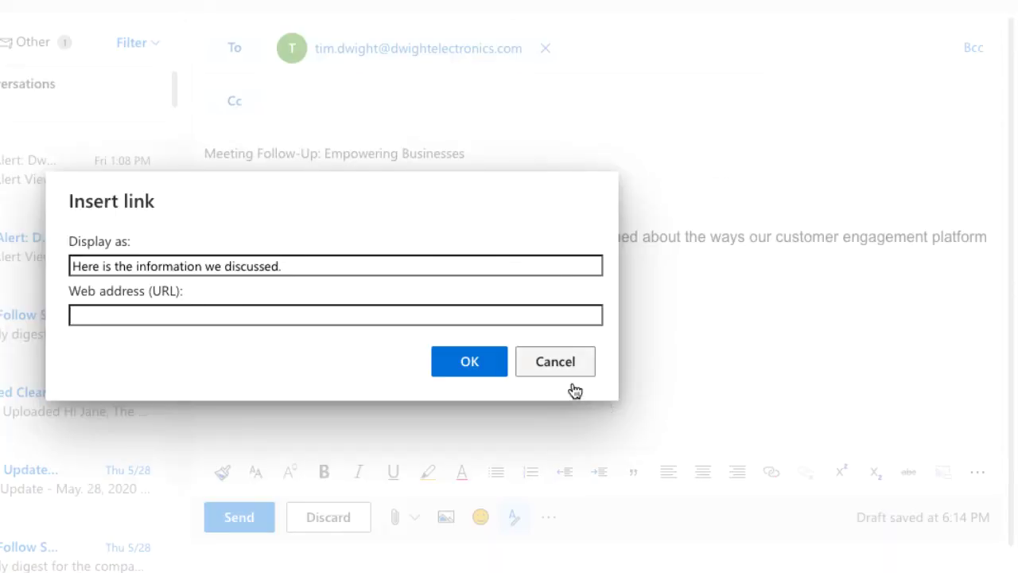
pyautogui.click(465, 317)
pyautogui.hotkey('ctrl', 'v')
pyautogui.click(475, 363)
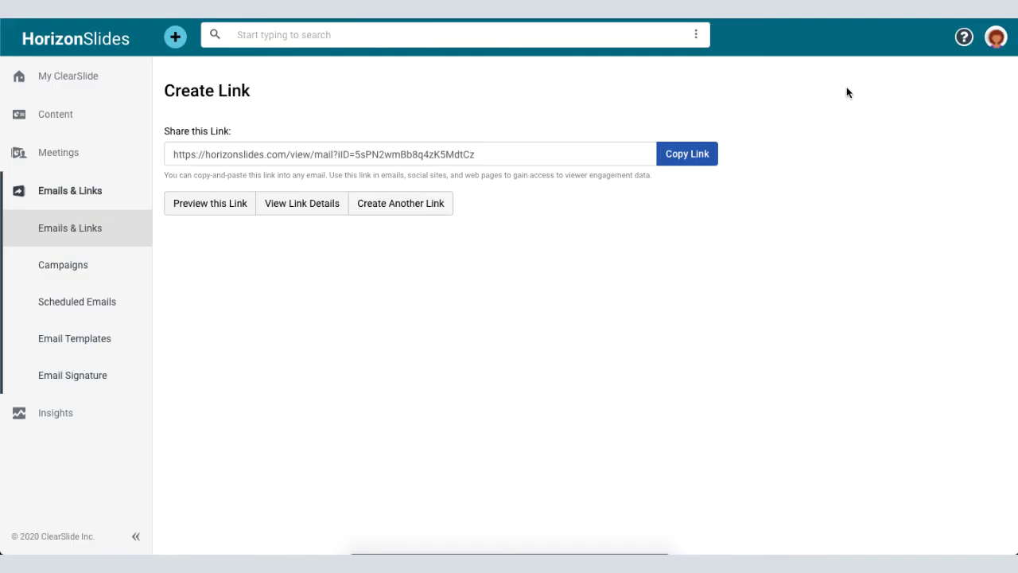
# Return to ClearSlide and open the ClearSlide Apps page for the account.
pyautogui.click(996, 38)
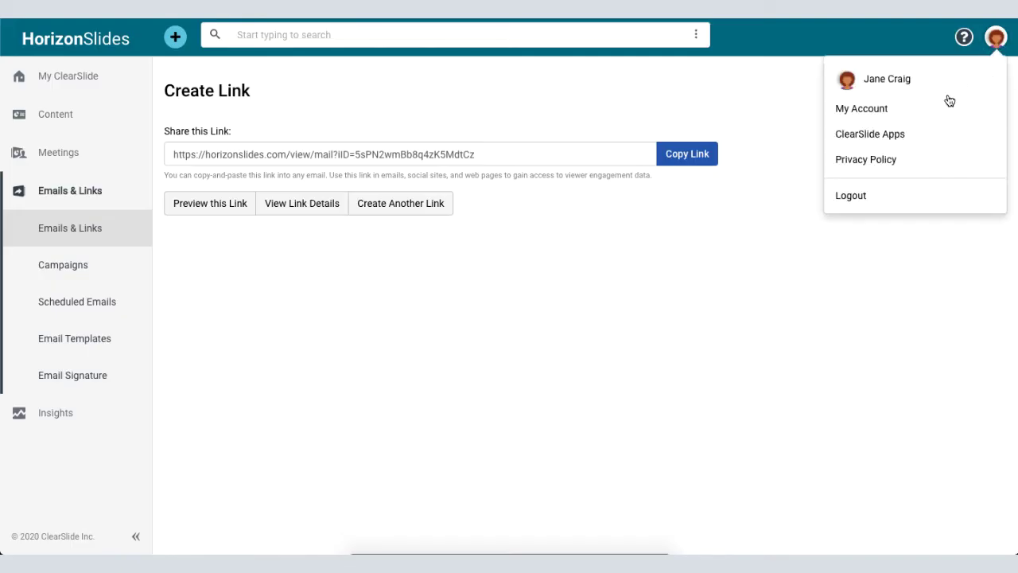
pyautogui.click(937, 135)
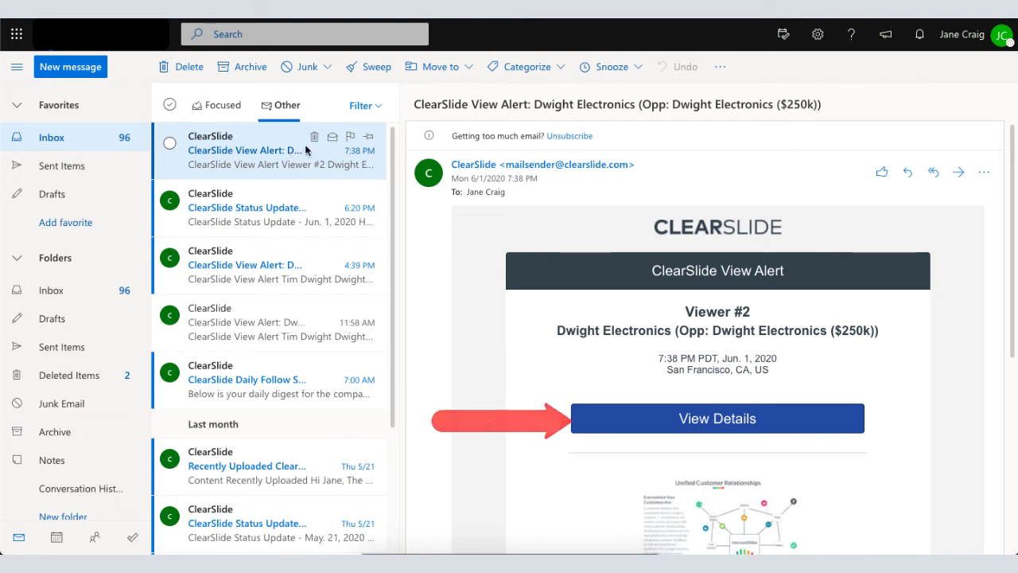
# Open the details from the Dwight Electronics view alert email and replace the link's included content with QBR Deck 4..20.
pyautogui.click(722, 419)
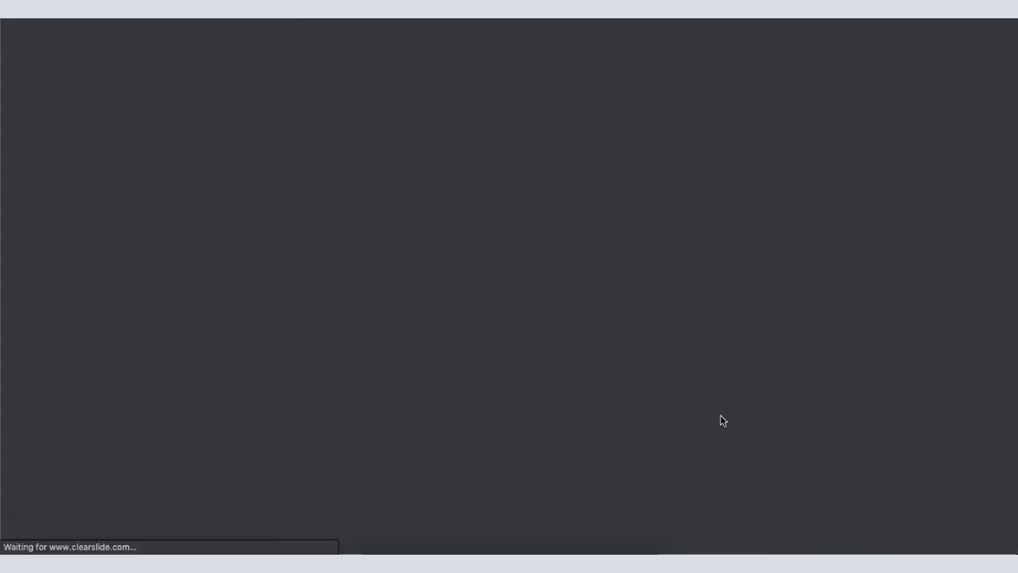
pyautogui.moveTo(385, 377)
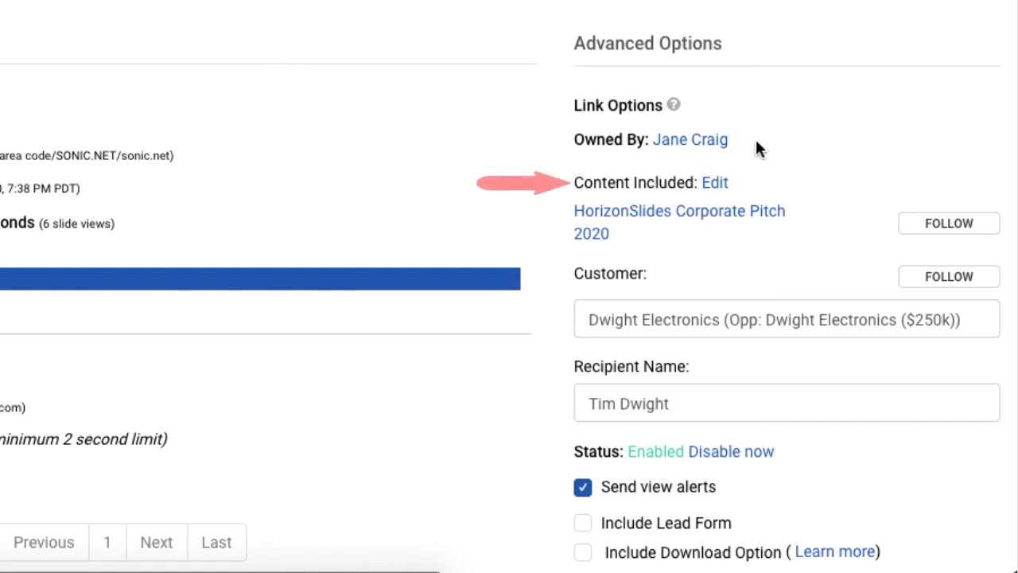
pyautogui.click(715, 183)
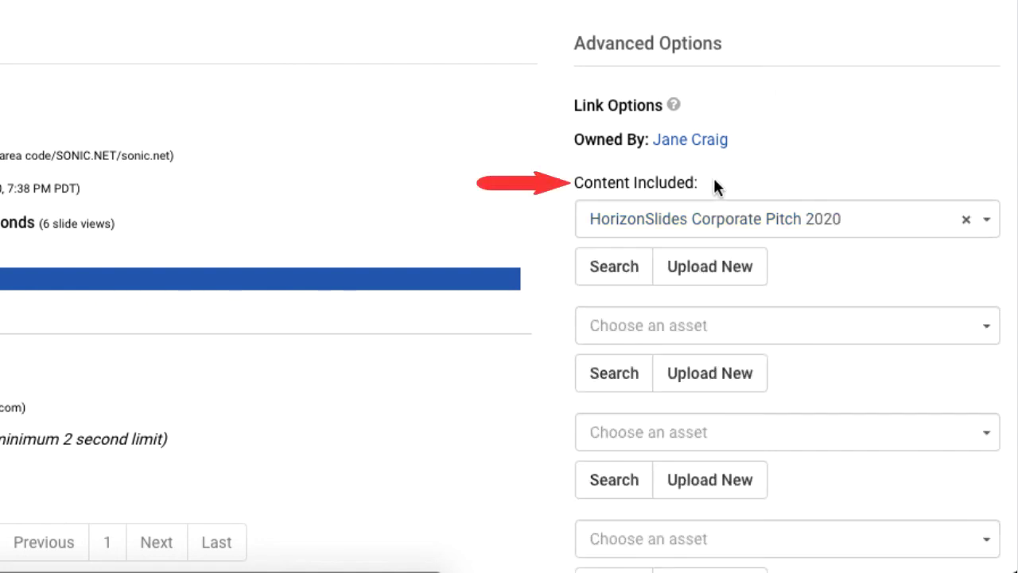
pyautogui.click(985, 224)
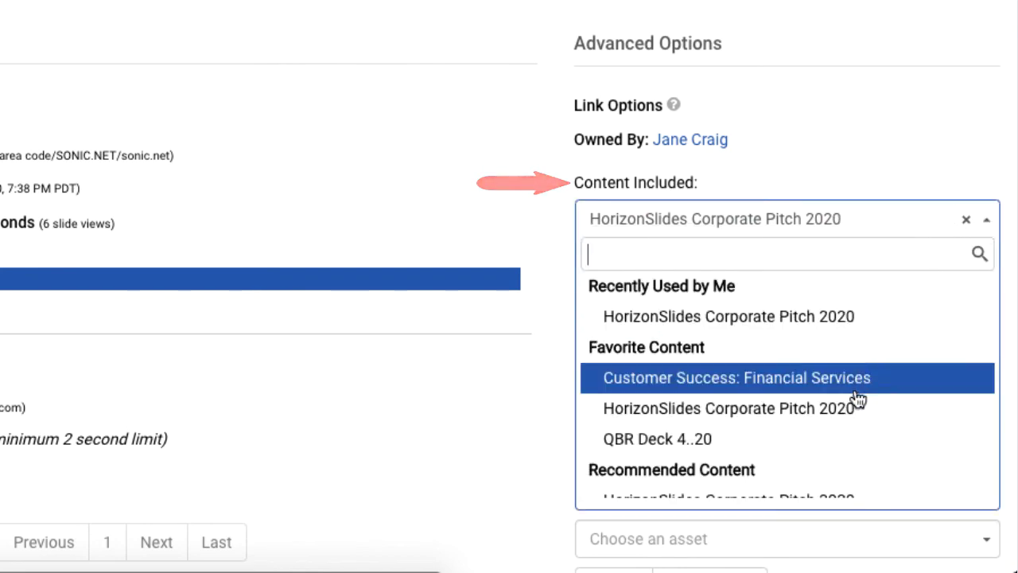
pyautogui.click(849, 446)
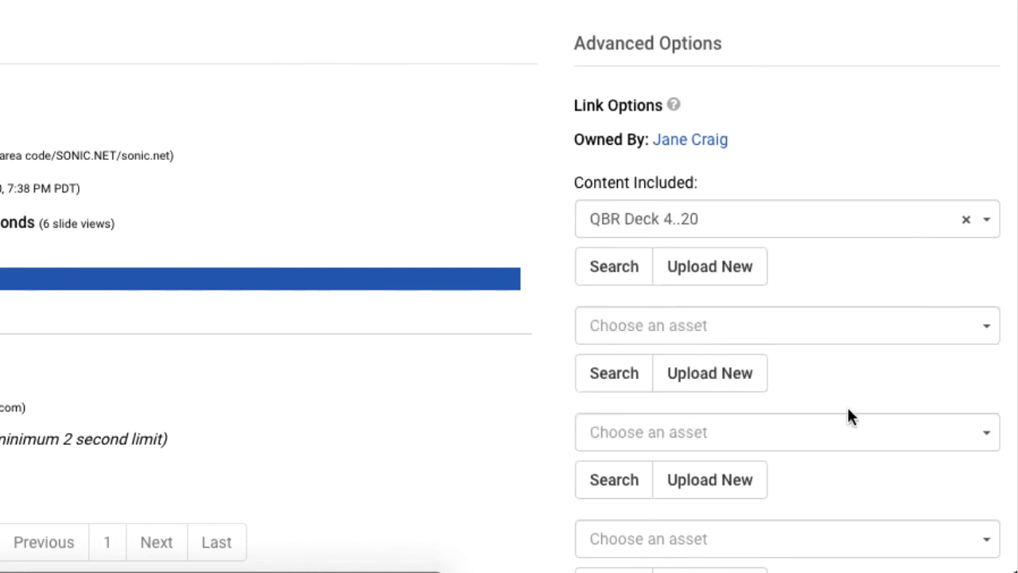
# Change the link's customer to Acme Corporation.
pyautogui.scroll(-4, 835, 97)
pyautogui.scroll(-4, 835, 91)
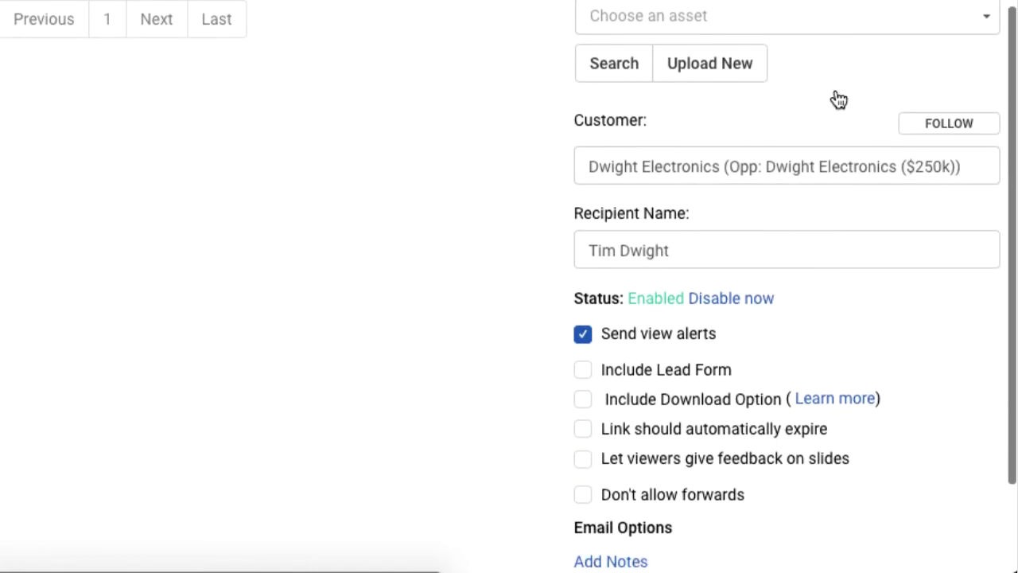
pyautogui.click(715, 93)
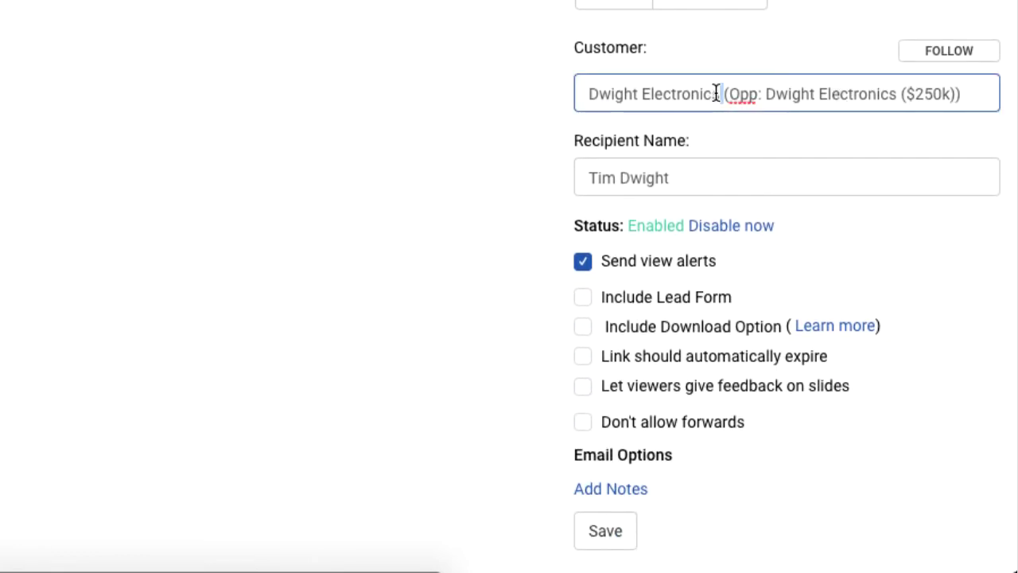
pyautogui.hotkey('ctrl', 'a')
pyautogui.write('Acme')
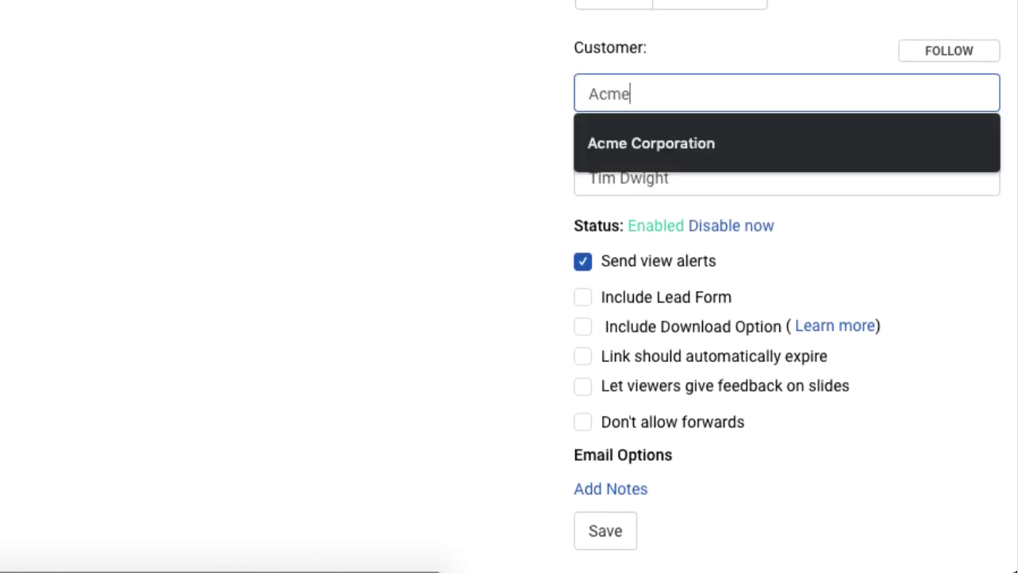
pyautogui.click(713, 143)
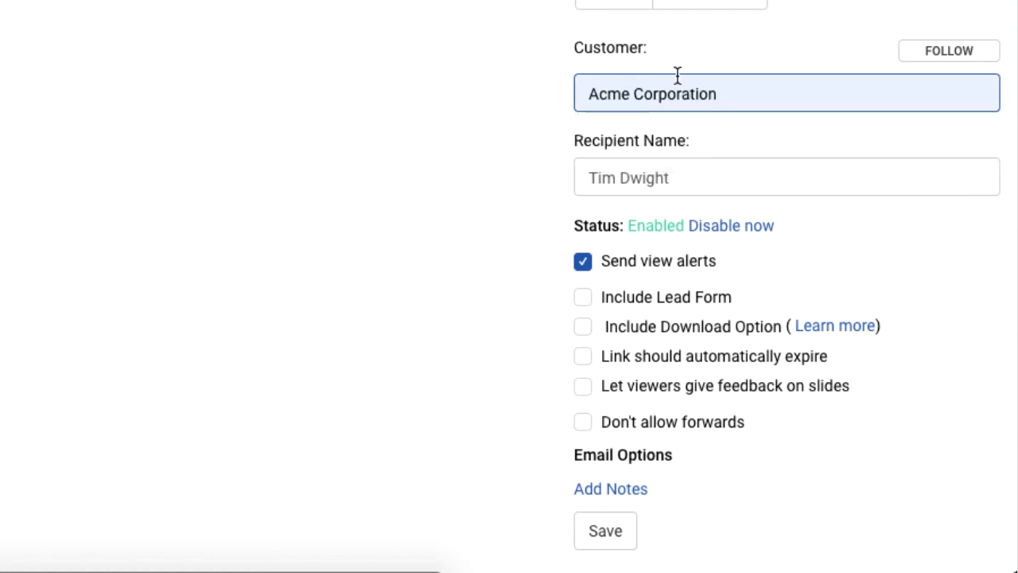
# Include a lead form, set the link to expire automatically after 7 days, and save the link options.
pyautogui.click(583, 297)
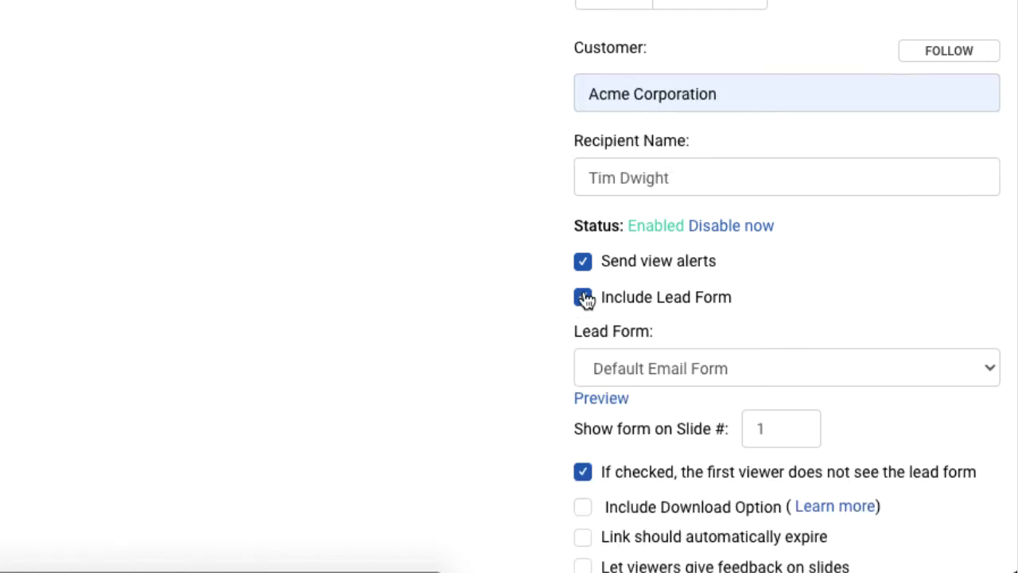
pyautogui.scroll(-3, 609, 334)
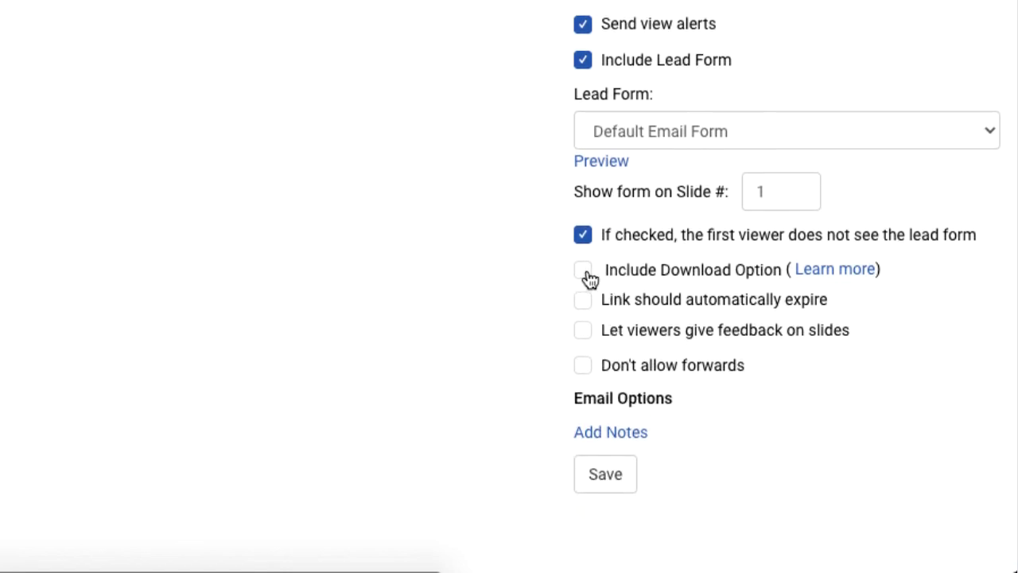
pyautogui.click(585, 303)
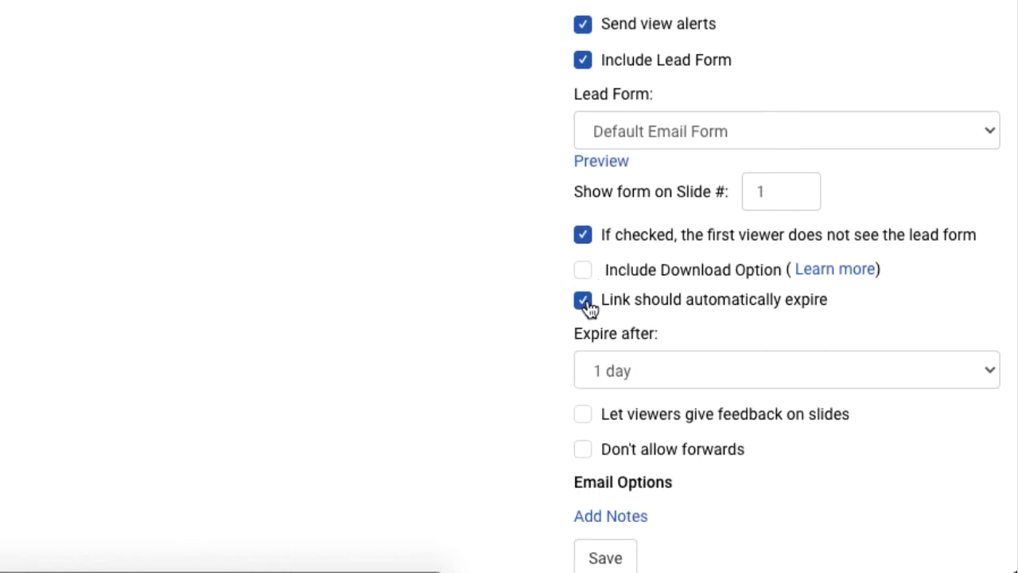
pyautogui.click(668, 369)
pyautogui.click(670, 416)
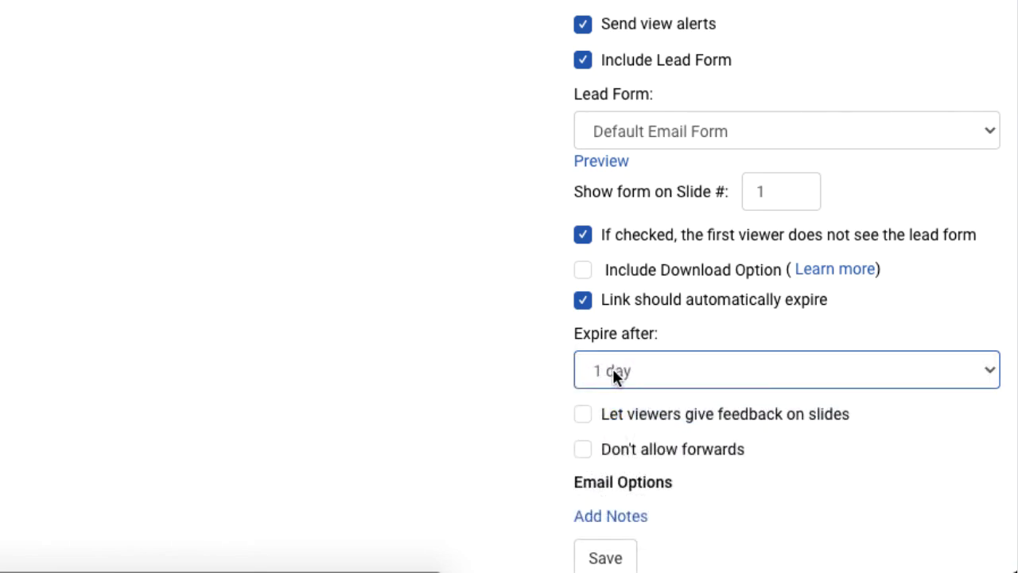
pyautogui.scroll(-1, 796, 342)
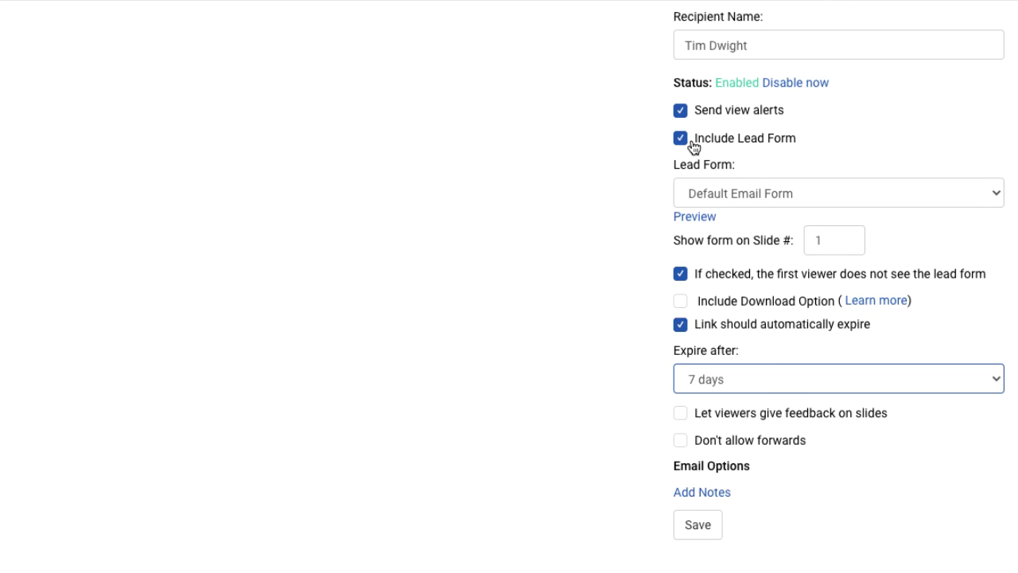
pyautogui.click(700, 526)
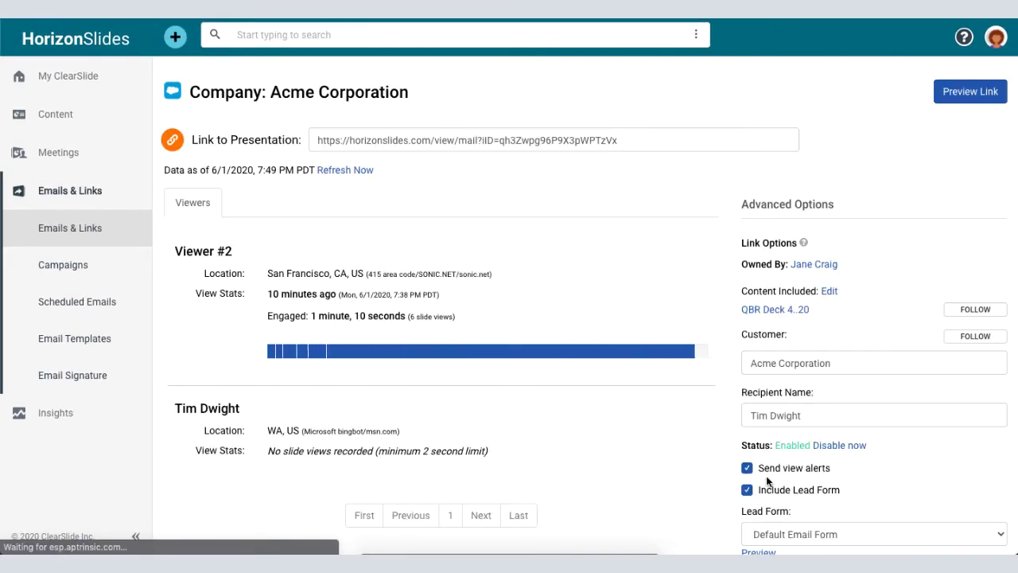